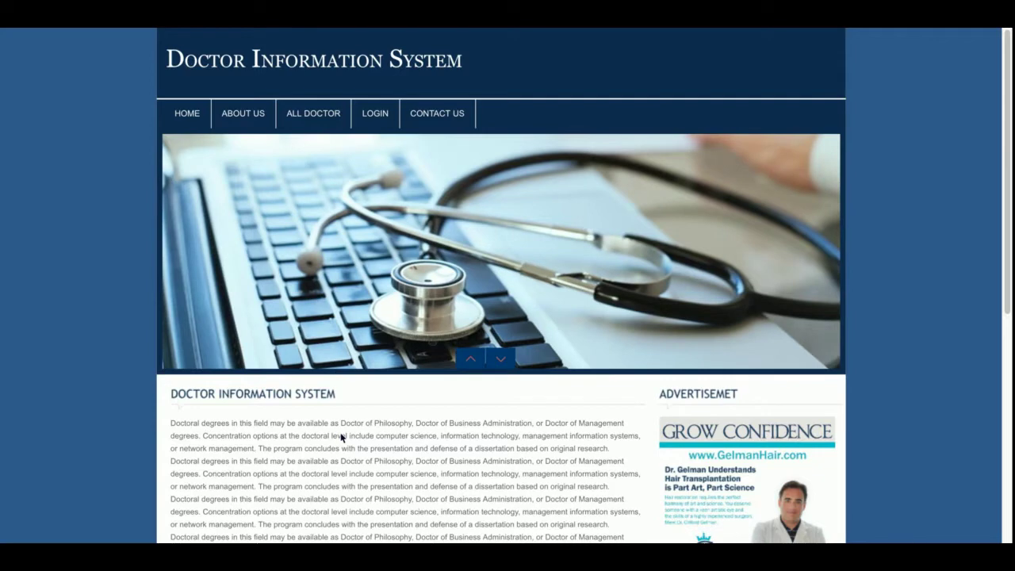
Skim the home page, visit About Us, then open All Doctors with its five doctor cards
{"action": "scroll", "coordinate": [341, 437], "scroll_direction": "down", "scroll_amount": 5}
{"action": "scroll", "coordinate": [341, 437], "scroll_direction": "up", "scroll_amount": 3}
{"action": "scroll", "coordinate": [342, 437], "scroll_direction": "up", "scroll_amount": 3}
{"action": "scroll", "coordinate": [365, 432], "scroll_direction": "down", "scroll_amount": 8}
{"action": "scroll", "coordinate": [365, 433], "scroll_direction": "up", "scroll_amount": 8}
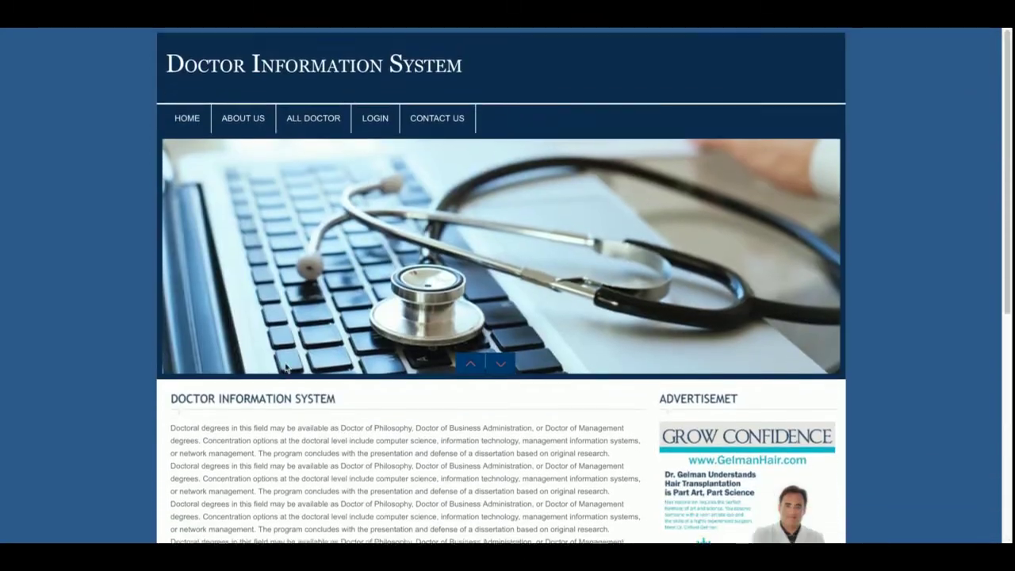
{"action": "left_click", "coordinate": [238, 111]}
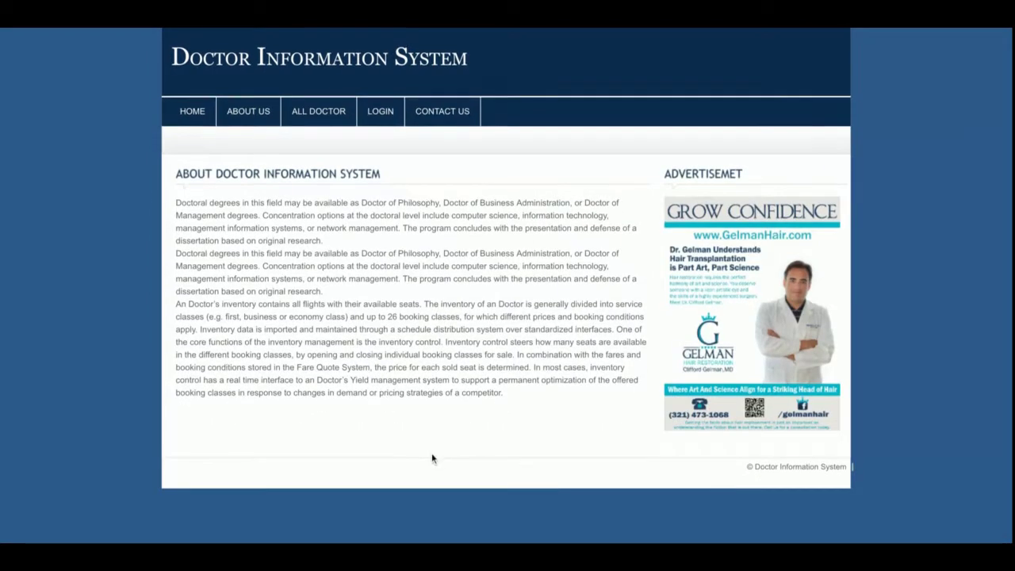
{"action": "left_click", "coordinate": [317, 114]}
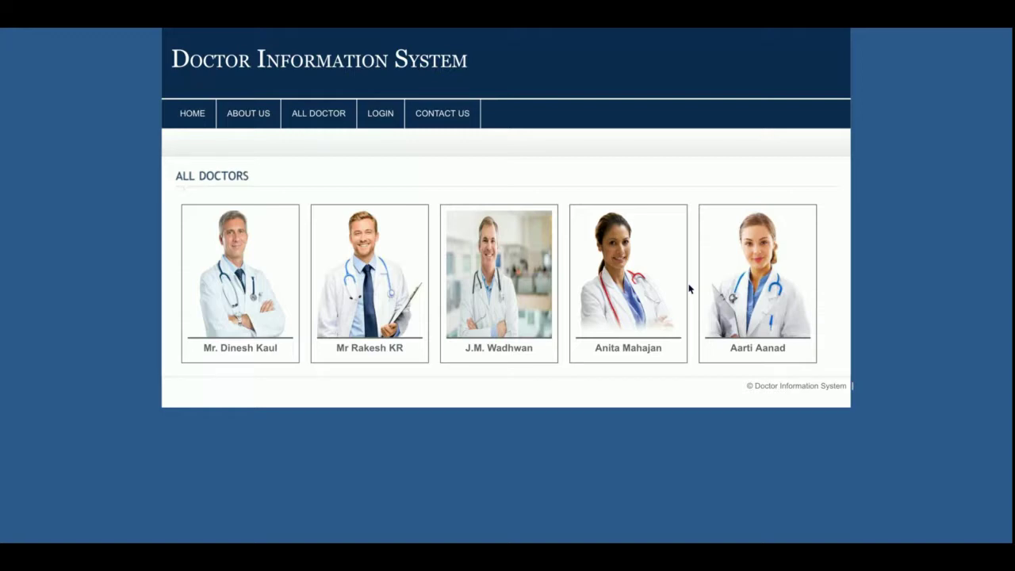
View the second doctor's full details, then go to the pre-filled account login page
{"action": "left_click", "coordinate": [364, 290]}
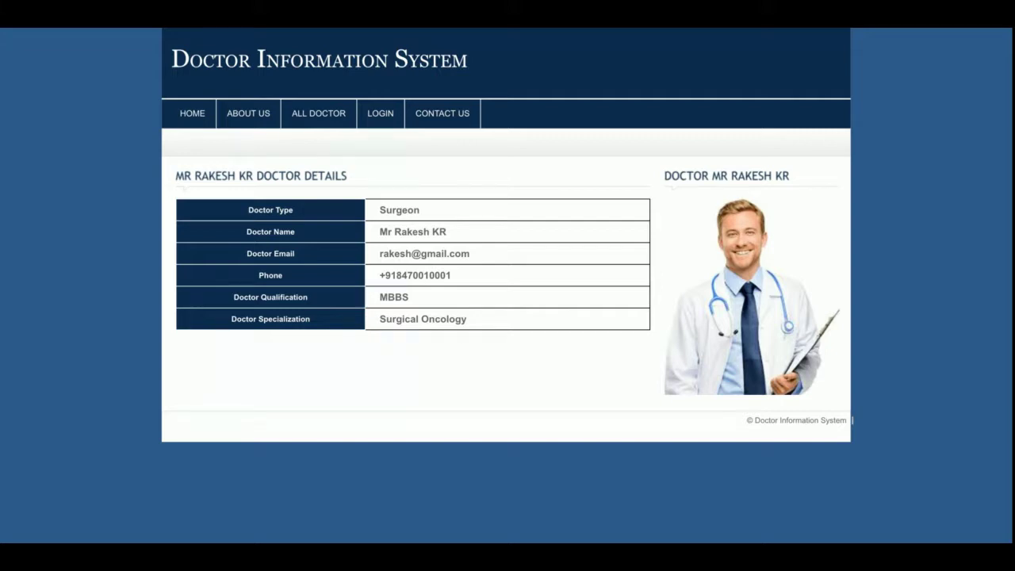
{"action": "left_click", "coordinate": [381, 111]}
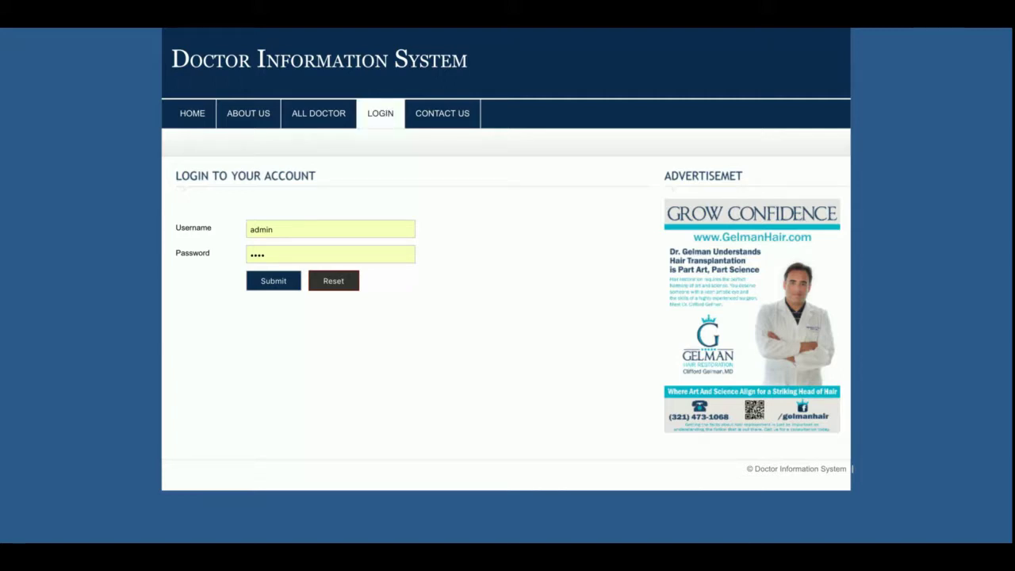
Visit Contact Us, fail a login with username 'kjhj', then sign in with the correct admin credentials
{"action": "left_click", "coordinate": [423, 115]}
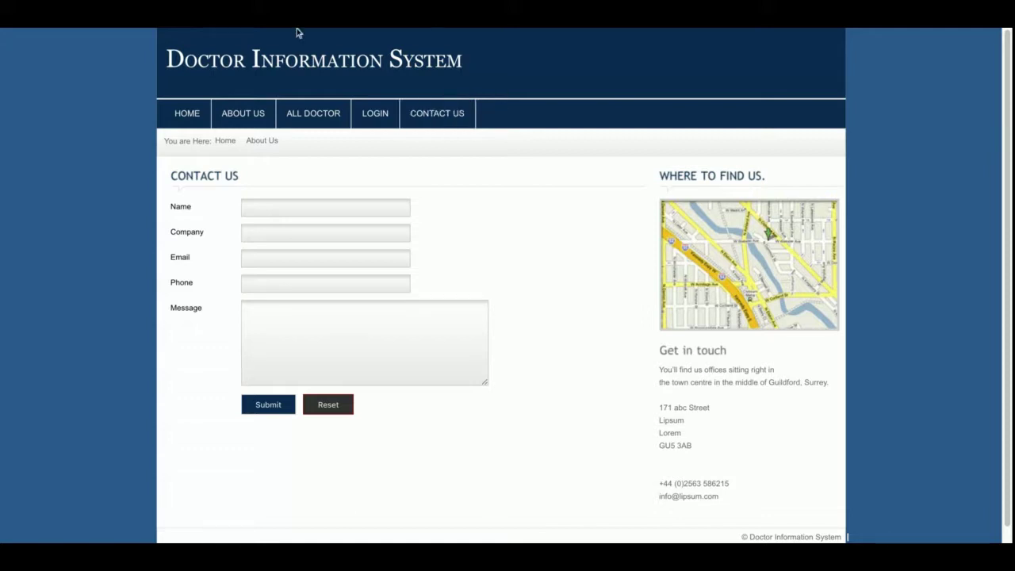
{"action": "left_click", "coordinate": [371, 113]}
{"action": "left_click", "coordinate": [311, 230]}
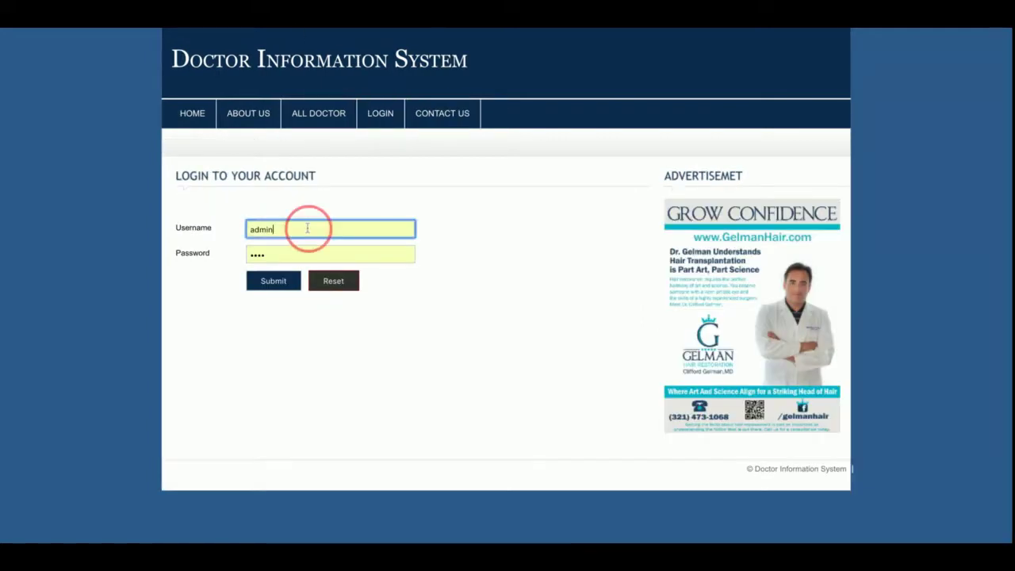
{"action": "type", "text": "kjhj"}
{"action": "key", "text": "Return"}
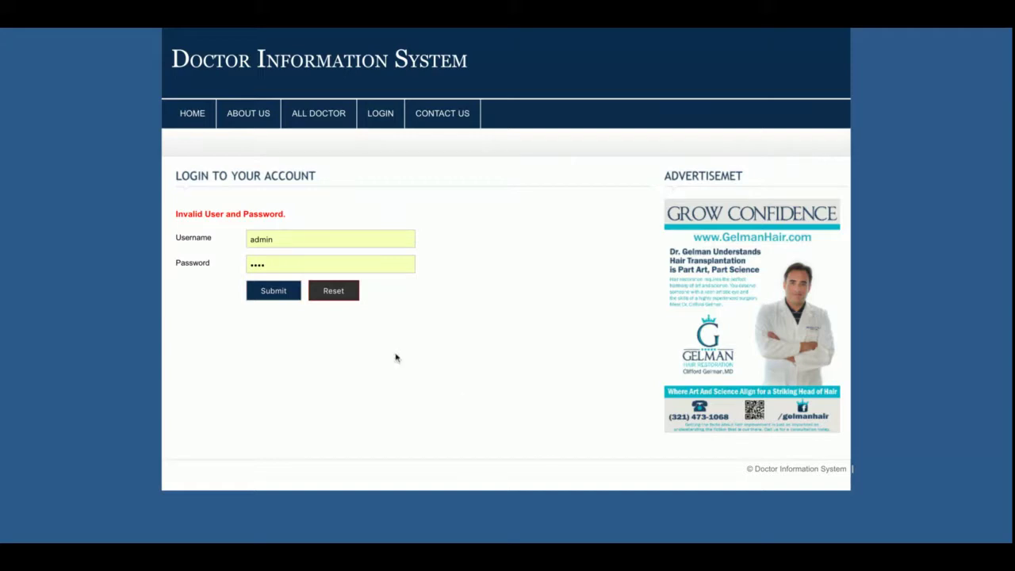
{"action": "left_click", "coordinate": [264, 290]}
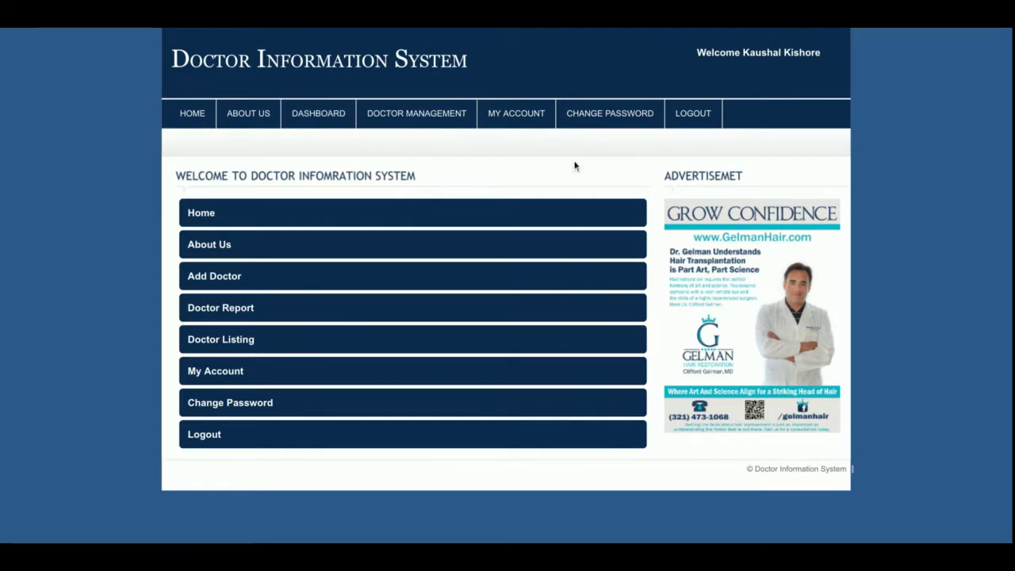
{"action": "left_click", "coordinate": [698, 119]}
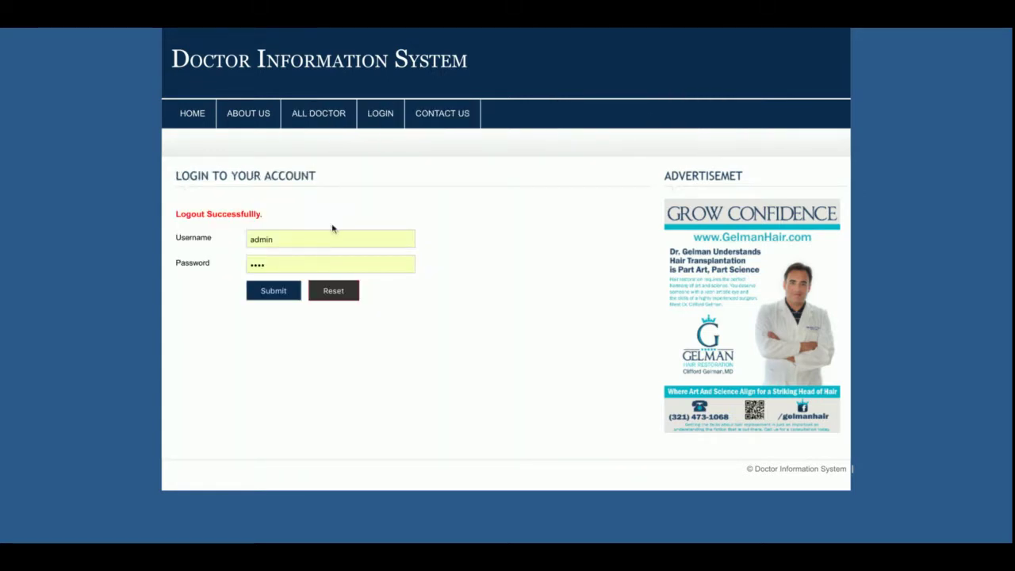
{"action": "left_click", "coordinate": [263, 290]}
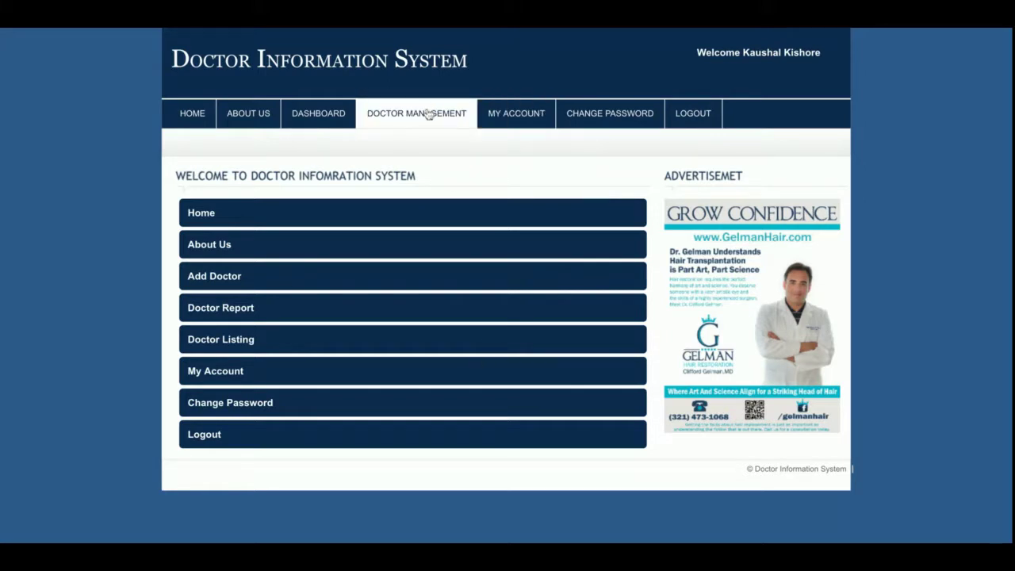
Scroll through the empty Add Doctor form, then switch to the Doctor Report
{"action": "mouse_move", "coordinate": [429, 115]}
{"action": "left_click", "coordinate": [409, 137]}
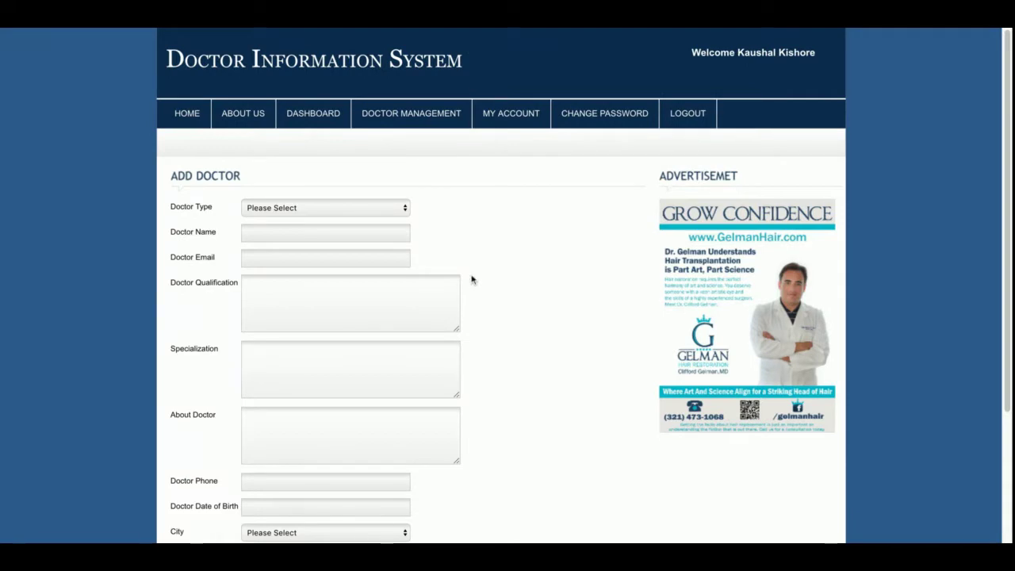
{"action": "scroll", "coordinate": [471, 280], "scroll_direction": "down", "scroll_amount": 3}
{"action": "scroll", "coordinate": [472, 279], "scroll_direction": "up", "scroll_amount": 3}
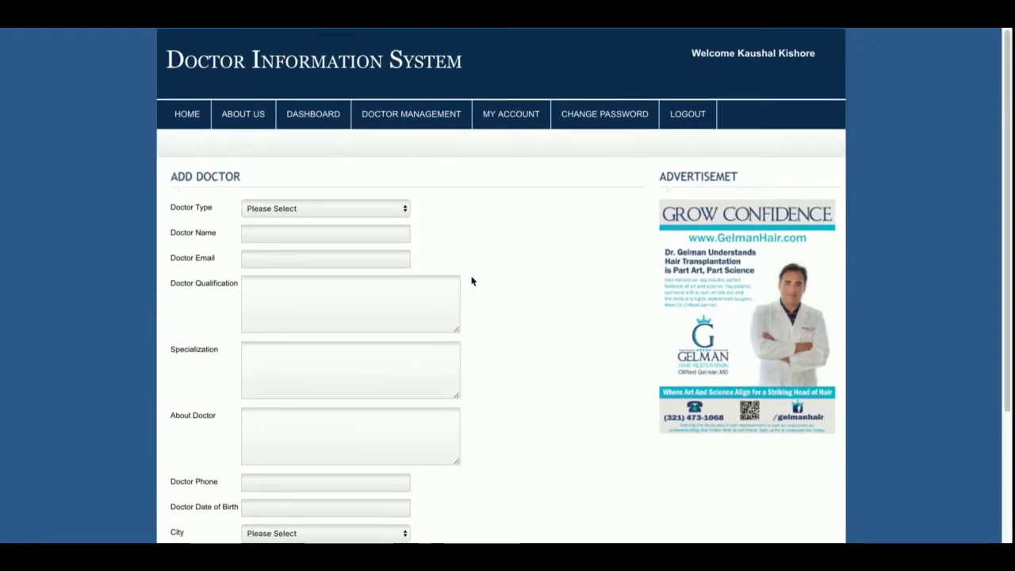
{"action": "scroll", "coordinate": [471, 279], "scroll_direction": "down", "scroll_amount": 3}
{"action": "scroll", "coordinate": [471, 277], "scroll_direction": "up", "scroll_amount": 3}
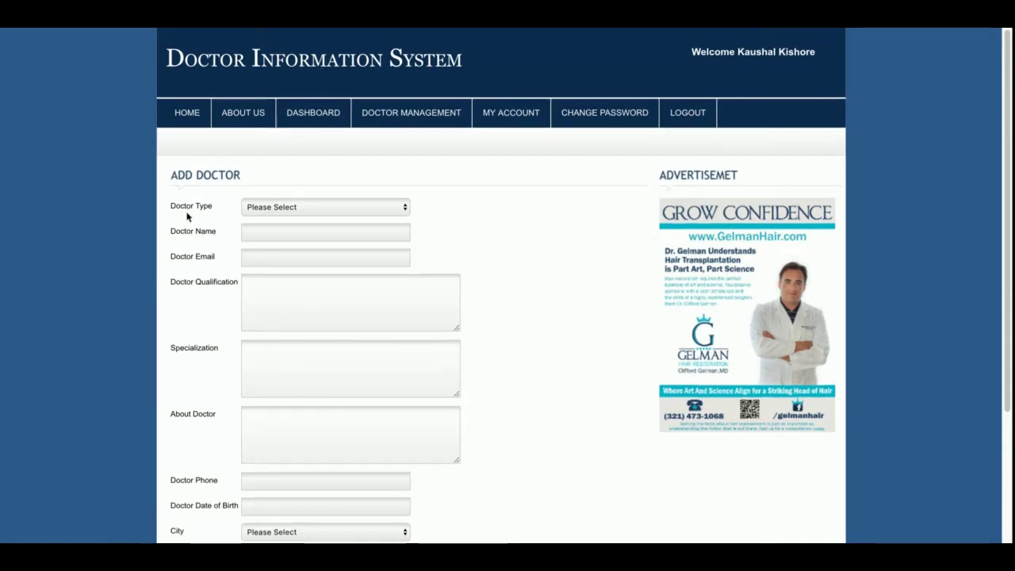
{"action": "scroll", "coordinate": [188, 217], "scroll_direction": "down", "scroll_amount": 3}
{"action": "scroll", "coordinate": [188, 216], "scroll_direction": "up", "scroll_amount": 3}
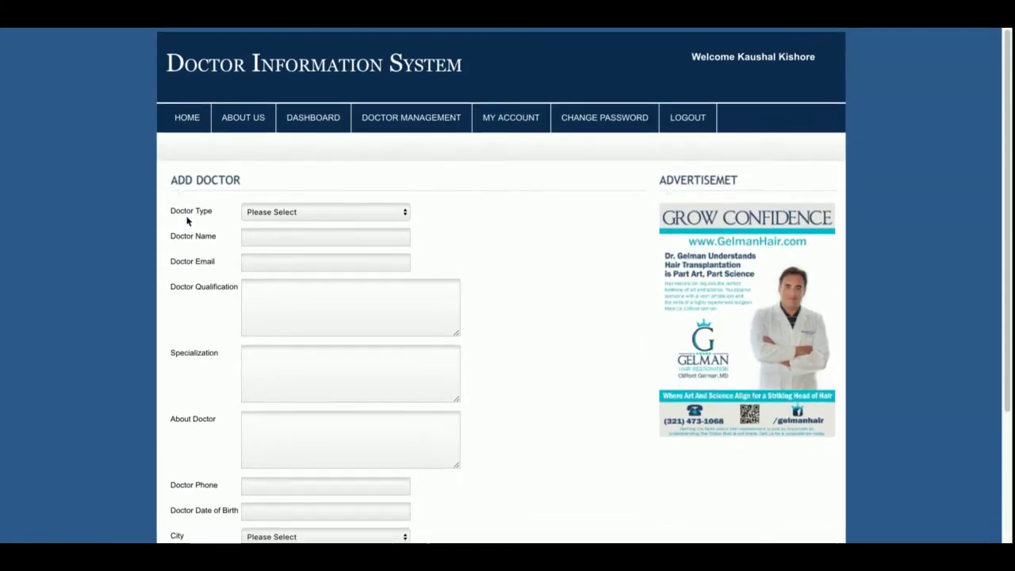
{"action": "scroll", "coordinate": [188, 217], "scroll_direction": "down", "scroll_amount": 3}
{"action": "scroll", "coordinate": [188, 217], "scroll_direction": "up", "scroll_amount": 3}
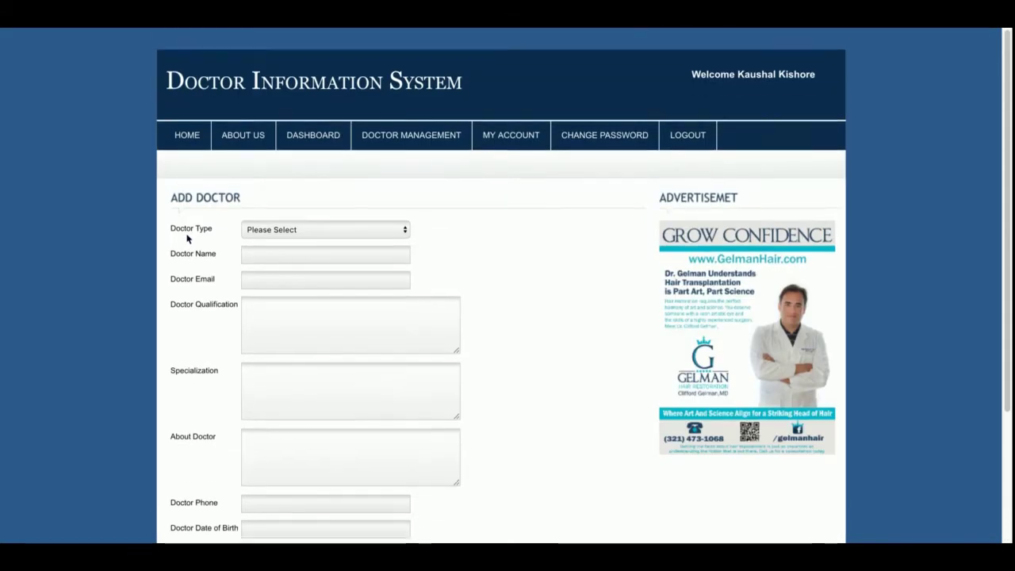
{"action": "mouse_move", "coordinate": [403, 122]}
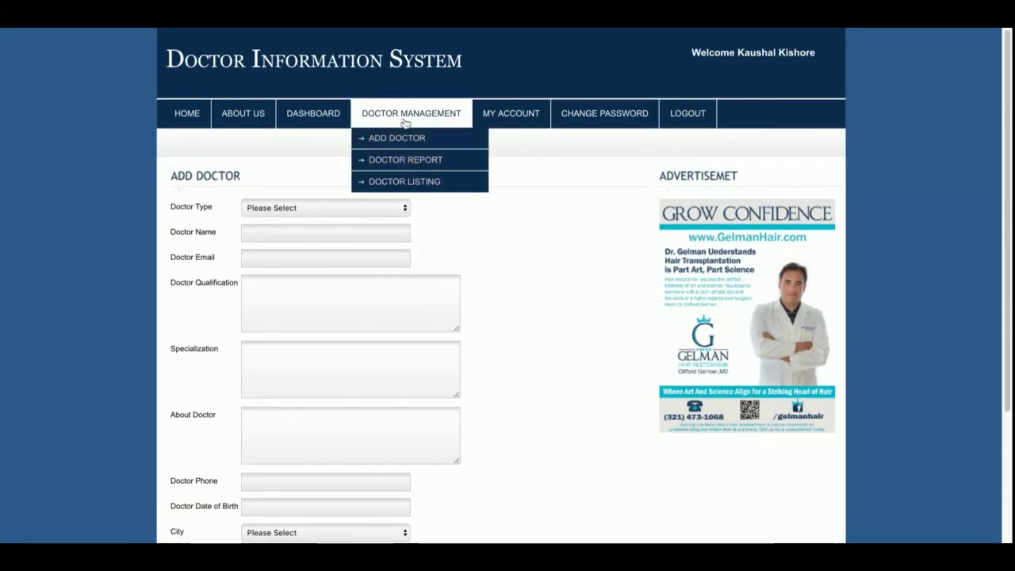
{"action": "left_click", "coordinate": [409, 159]}
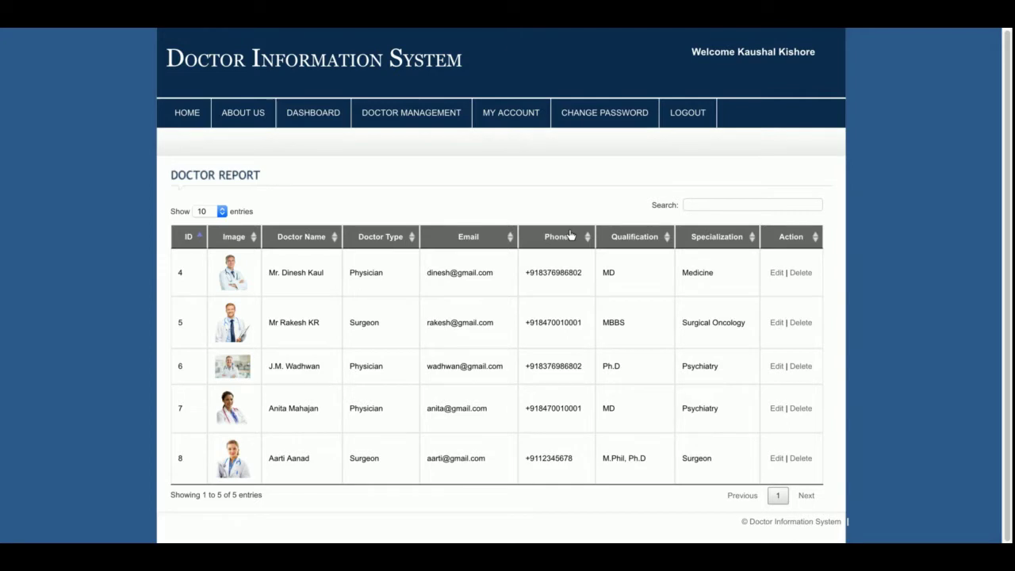
Sort the Doctor Report by doctor type, reverse that order, then sort by email
{"action": "left_click", "coordinate": [404, 244]}
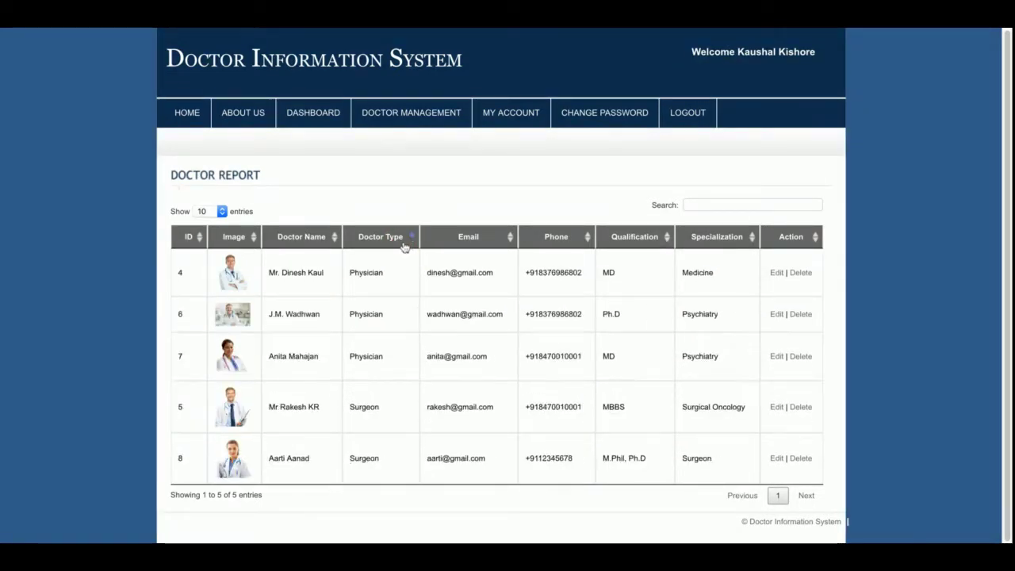
{"action": "left_click", "coordinate": [404, 244]}
{"action": "left_click", "coordinate": [461, 238]}
Search the report for 'ra' and open the ID 5 surgeon's record for editing
{"action": "left_click", "coordinate": [737, 204]}
{"action": "type", "text": "ra"}
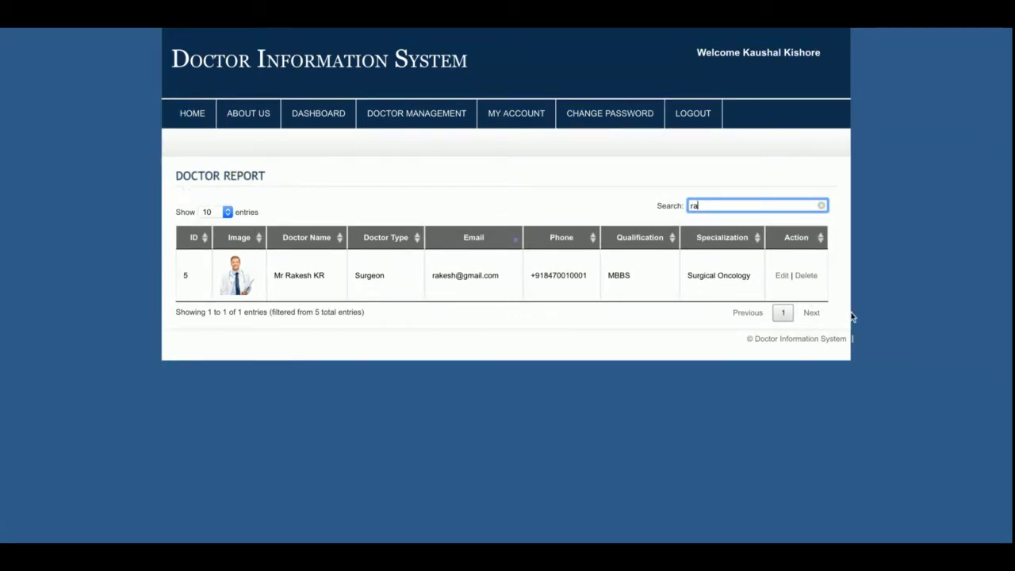
{"action": "left_click", "coordinate": [782, 276]}
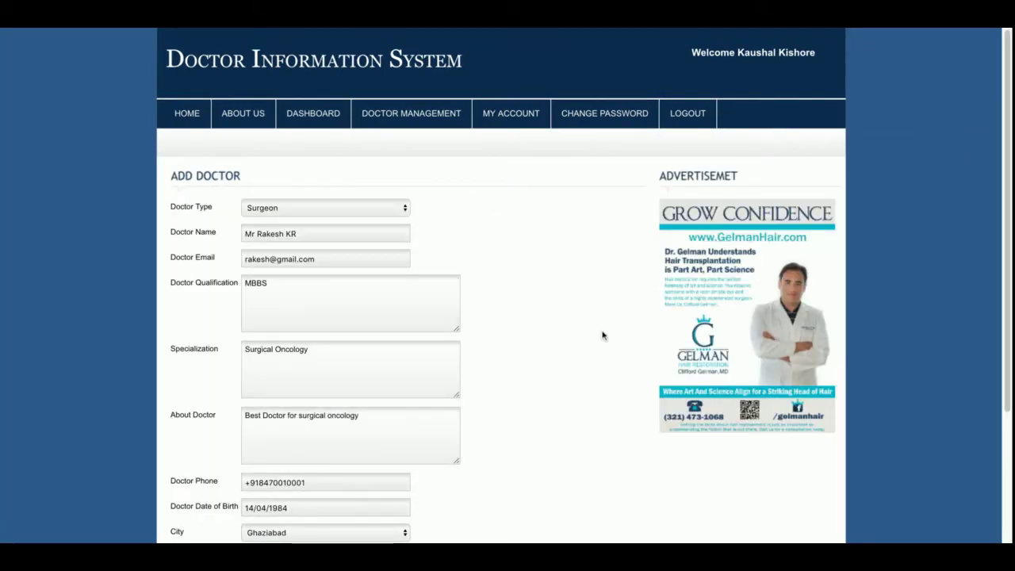
Submit the ID 5 surgeon's edit form, getting 'Data Updated Successfully.' on the report
{"action": "scroll", "coordinate": [597, 358], "scroll_direction": "down", "scroll_amount": 4}
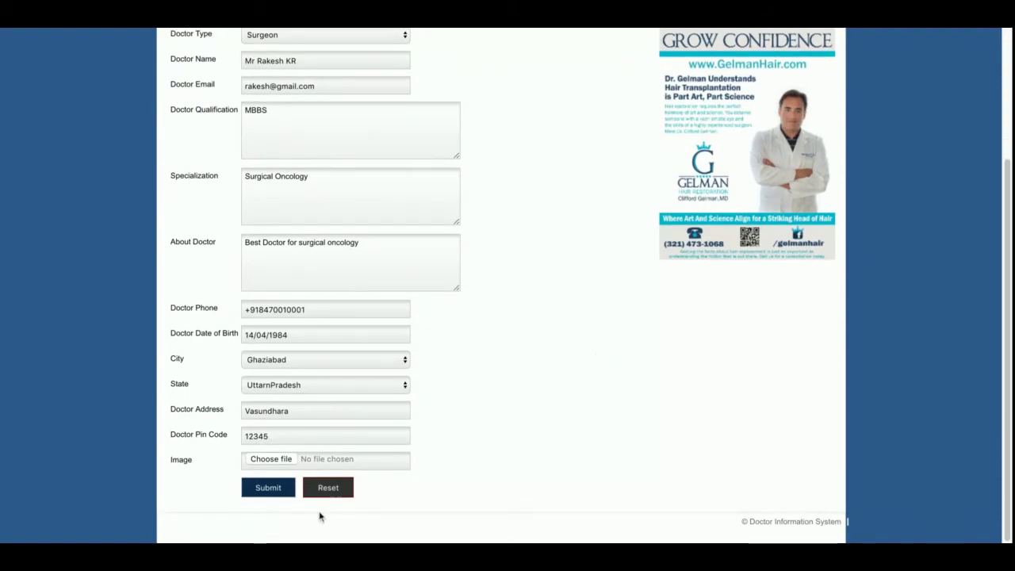
{"action": "left_click", "coordinate": [273, 493]}
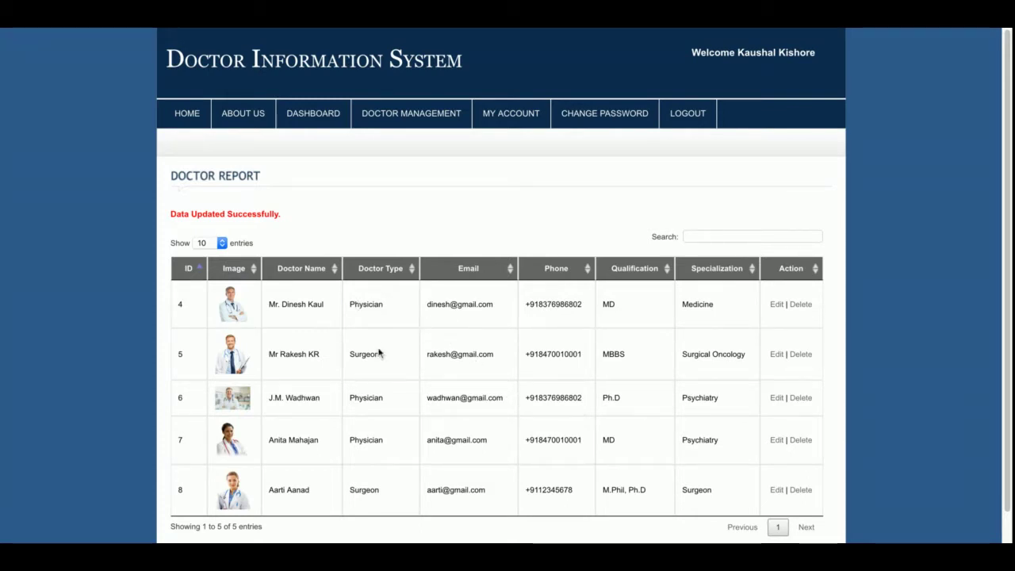
Delete the ID 4 Medicine physician and open Doctor Listing, now showing four doctors
{"action": "left_click", "coordinate": [803, 306]}
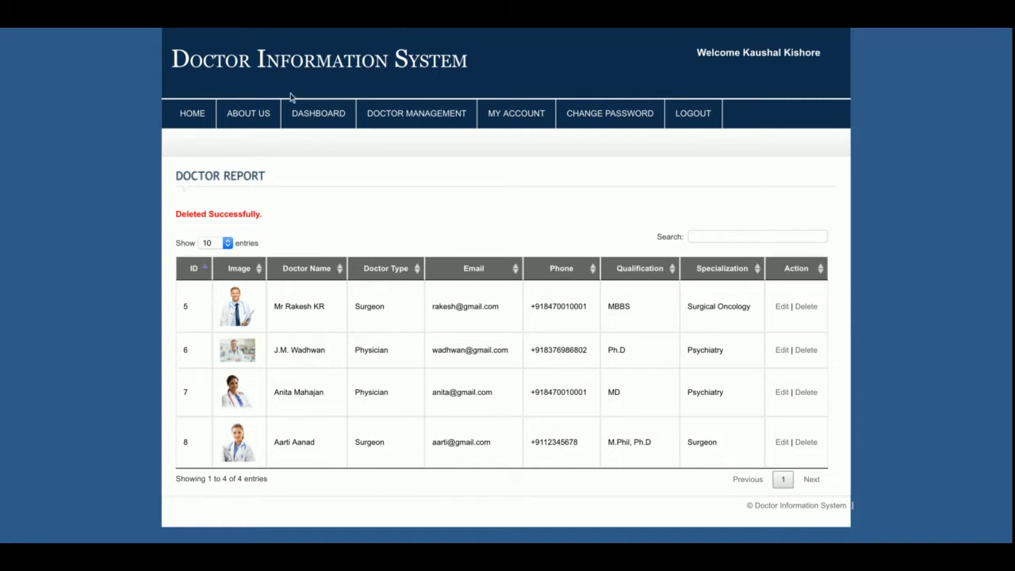
{"action": "mouse_move", "coordinate": [388, 119]}
{"action": "left_click", "coordinate": [414, 183]}
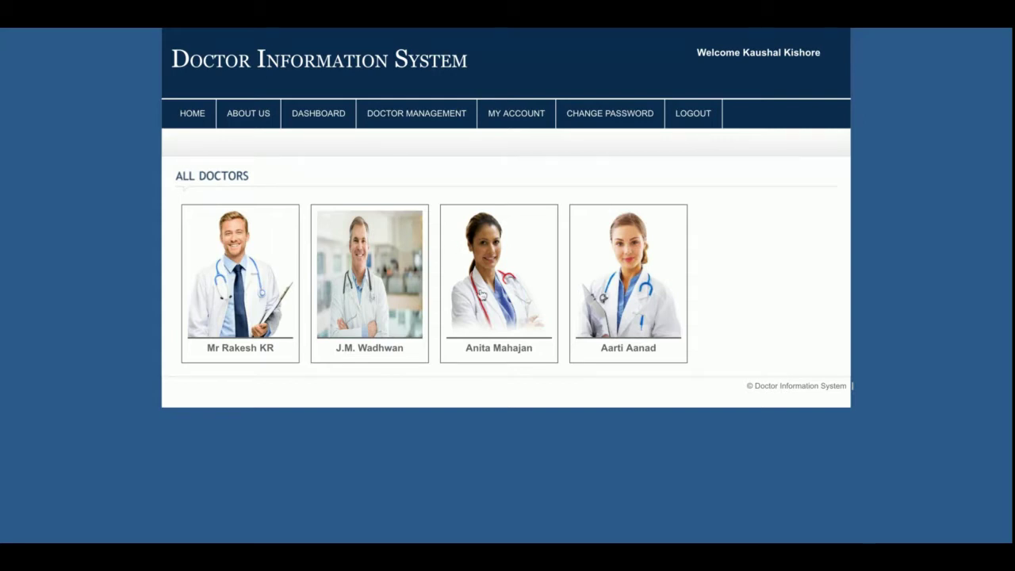
View the Psychiatry physician's details, then open My Account's pre-filled Registration Form
{"action": "left_click", "coordinate": [481, 294]}
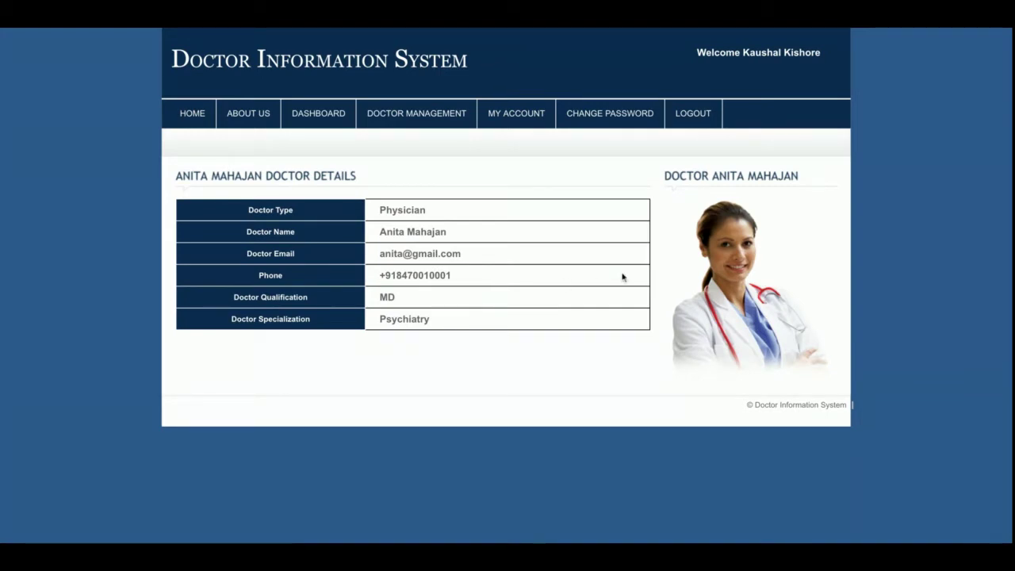
{"action": "mouse_move", "coordinate": [391, 122]}
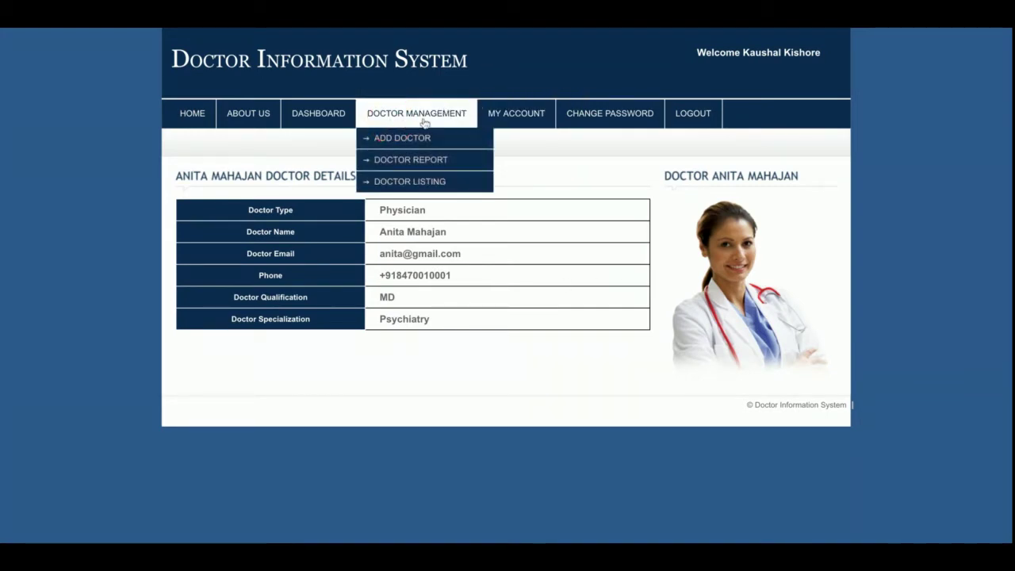
{"action": "left_click", "coordinate": [519, 126]}
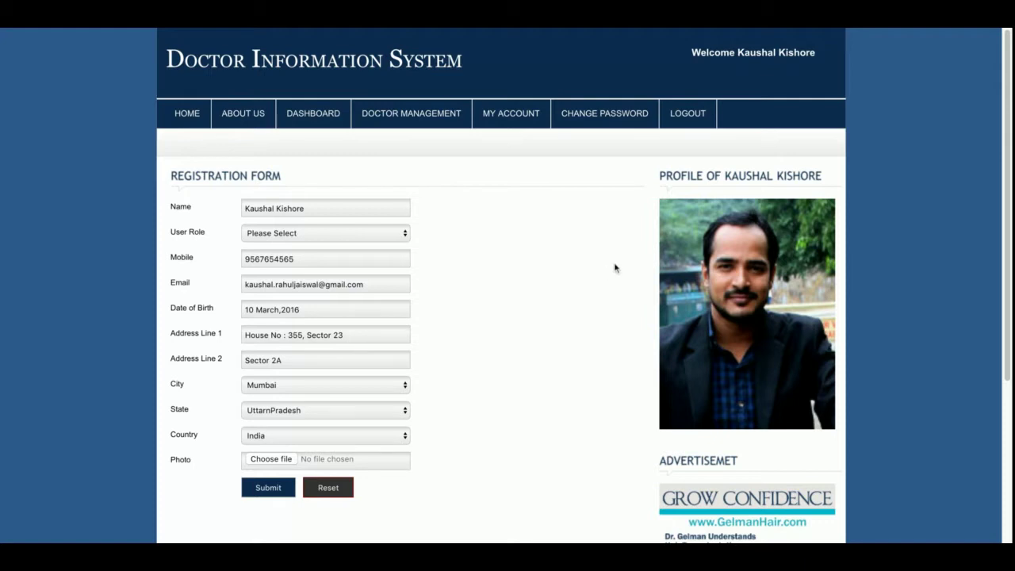
Visit the Change Password form, then log out to the 'Logout Successfully.' login page
{"action": "left_click", "coordinate": [626, 105]}
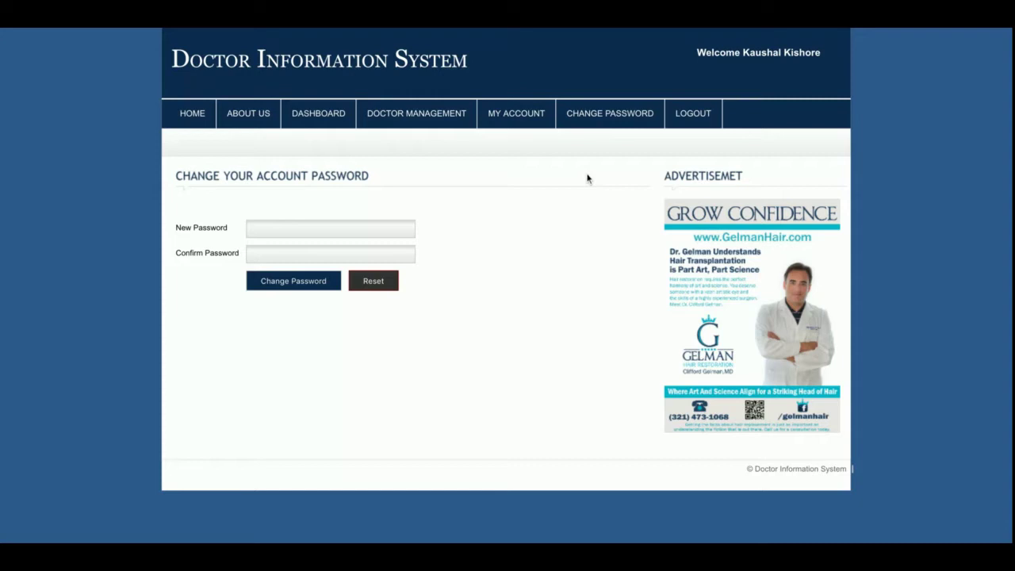
{"action": "left_click", "coordinate": [693, 119]}
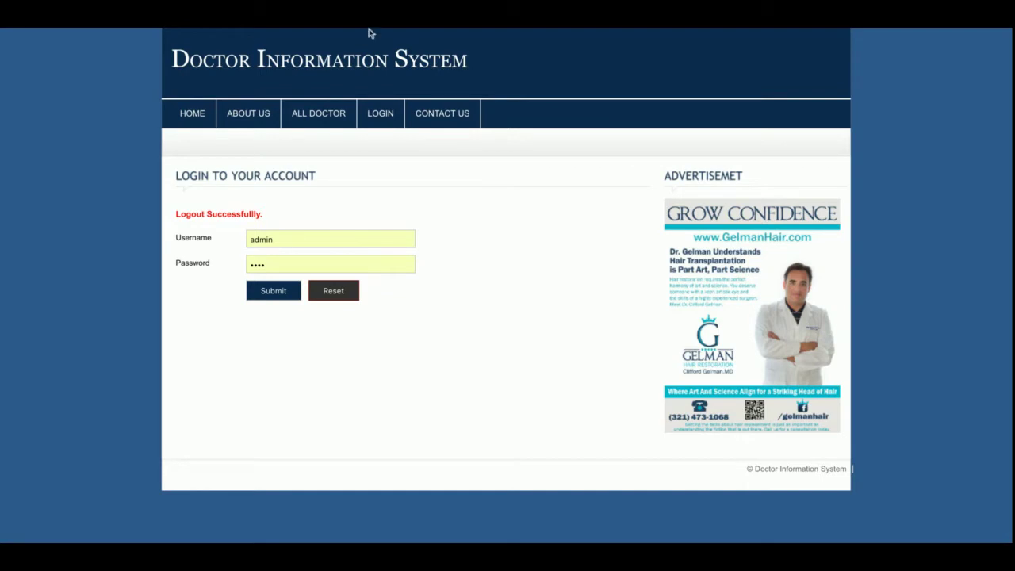
Return to the public home page and scroll through its banner and introduction article
{"action": "left_click", "coordinate": [188, 113]}
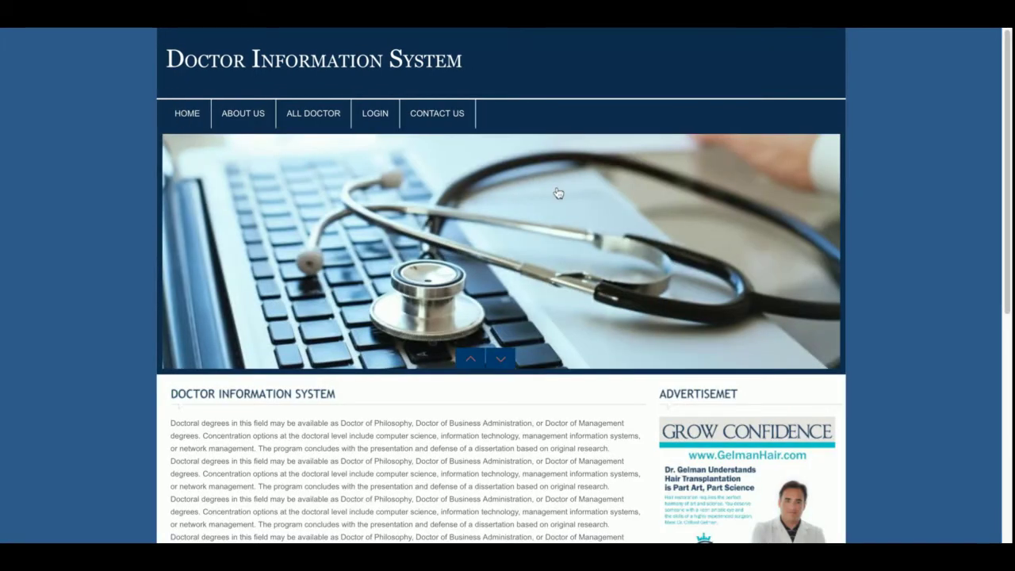
{"action": "scroll", "coordinate": [878, 358], "scroll_direction": "down", "scroll_amount": 5}
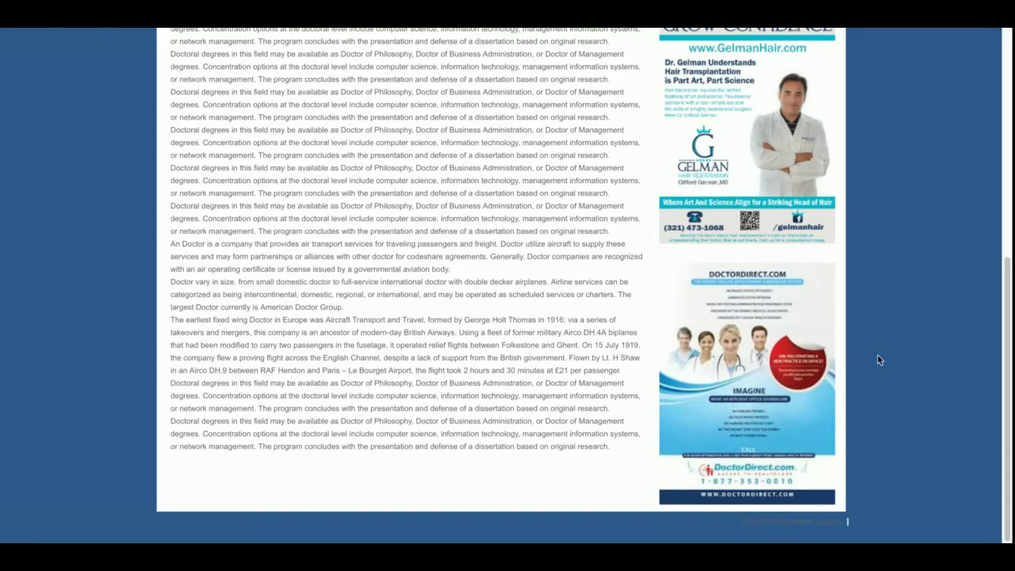
{"action": "scroll", "coordinate": [878, 355], "scroll_direction": "up", "scroll_amount": 15}
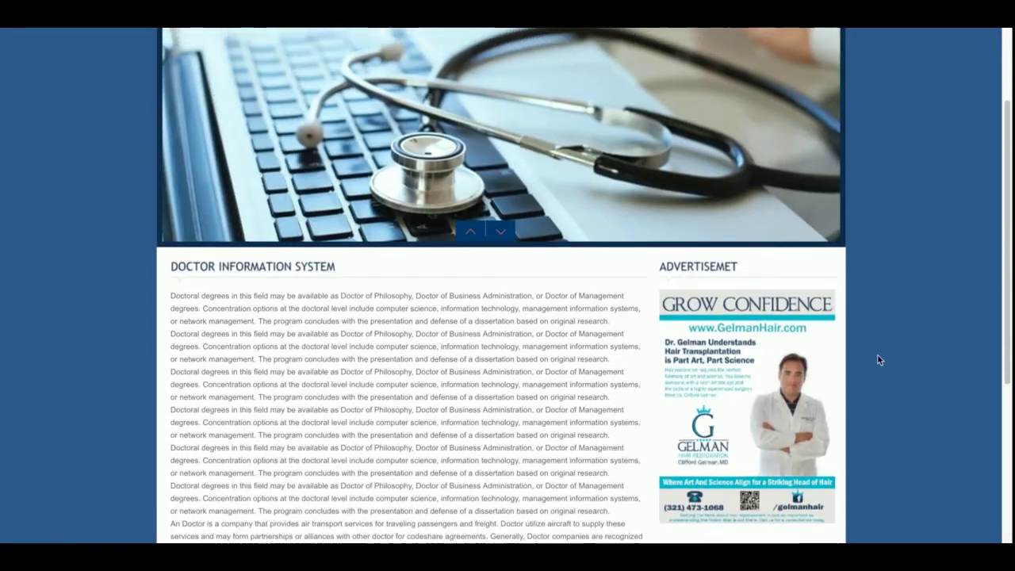
{"action": "scroll", "coordinate": [878, 363], "scroll_direction": "down", "scroll_amount": 1}
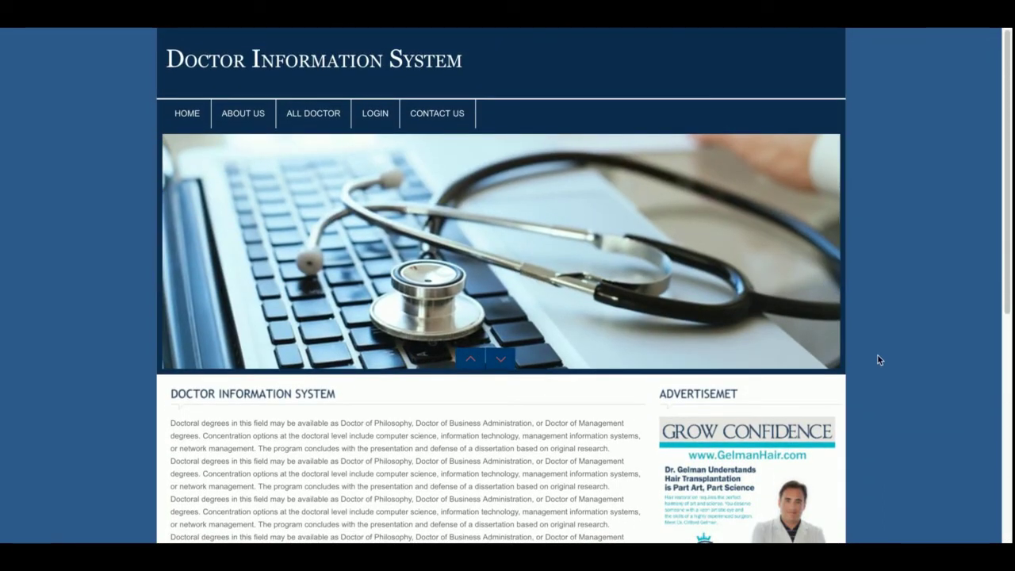